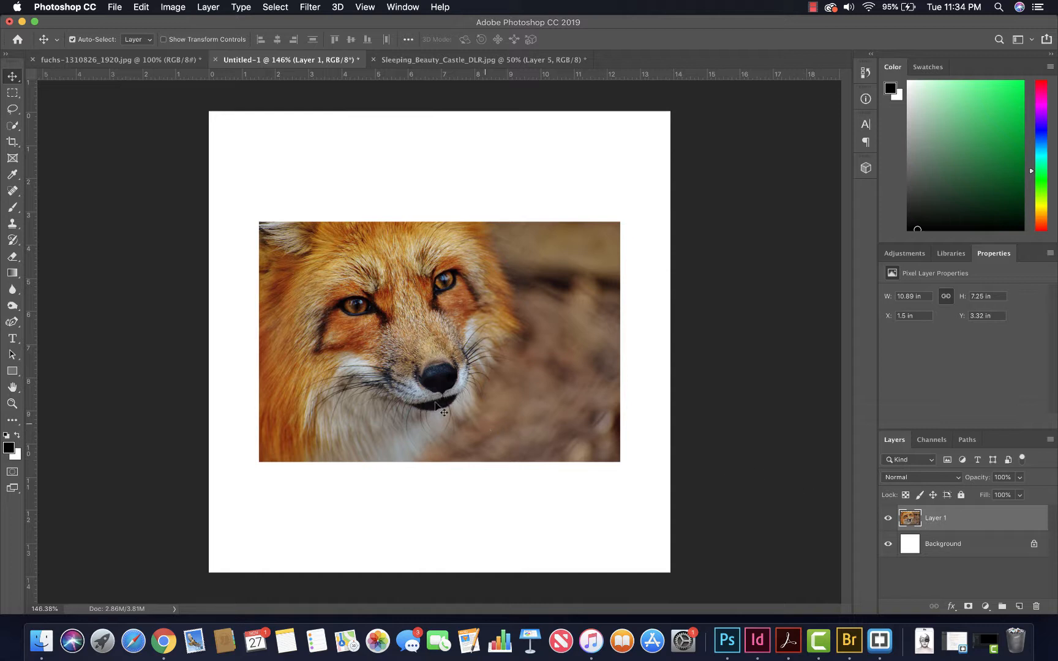
Step: Scale the fox photo down proportionally with Free Transform to about 72%, roughly 7.85 by 5.23 in, and apply the transformation
click(172, 8)
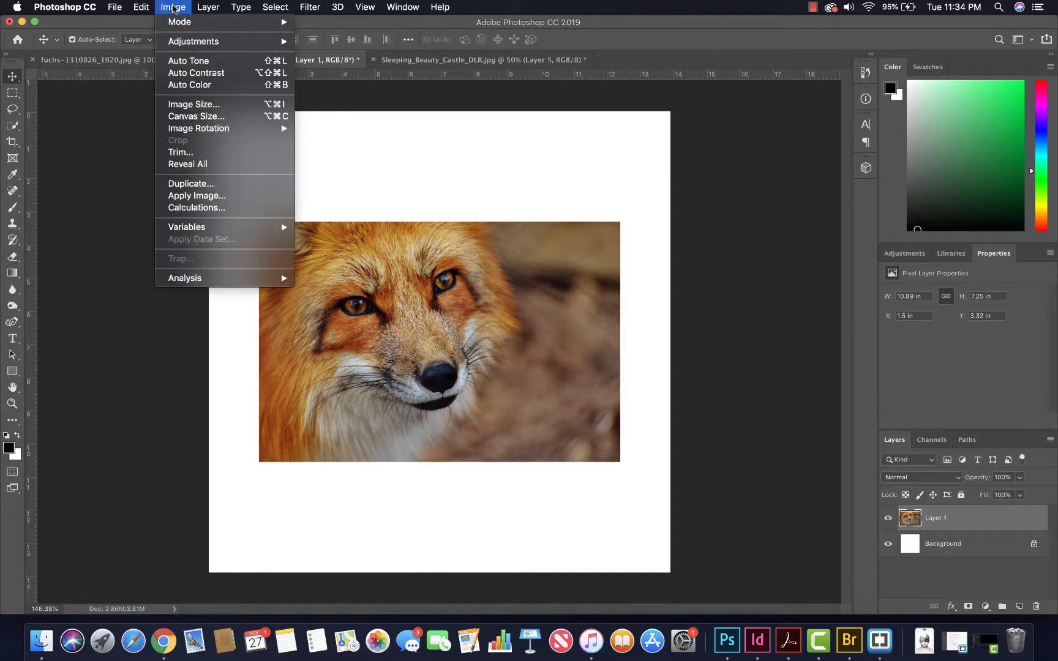
mouse_move(144, 8)
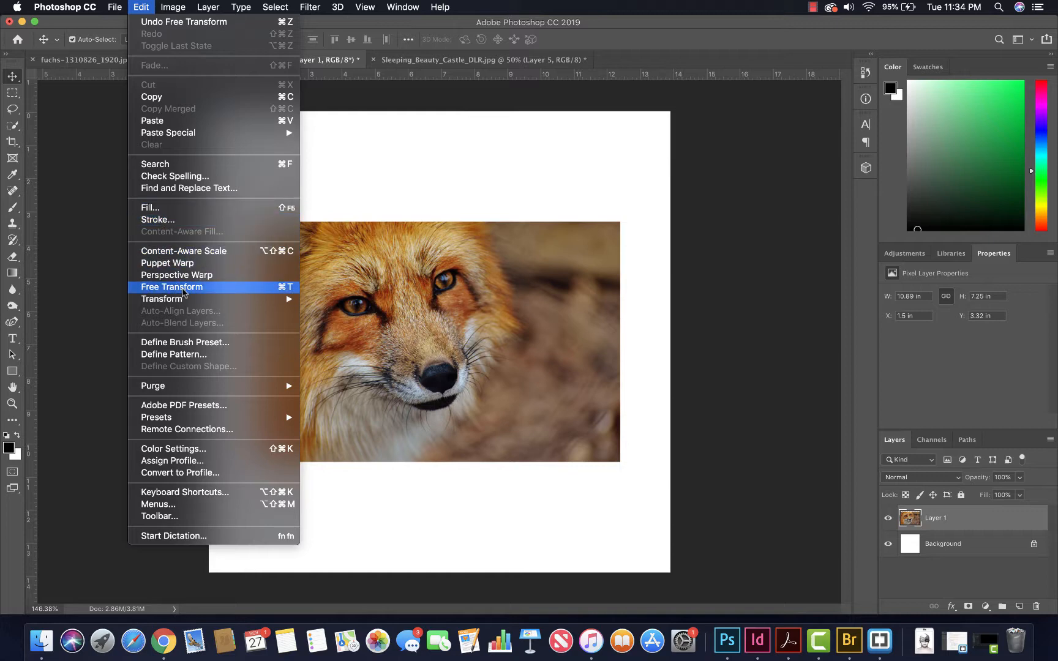
click(182, 288)
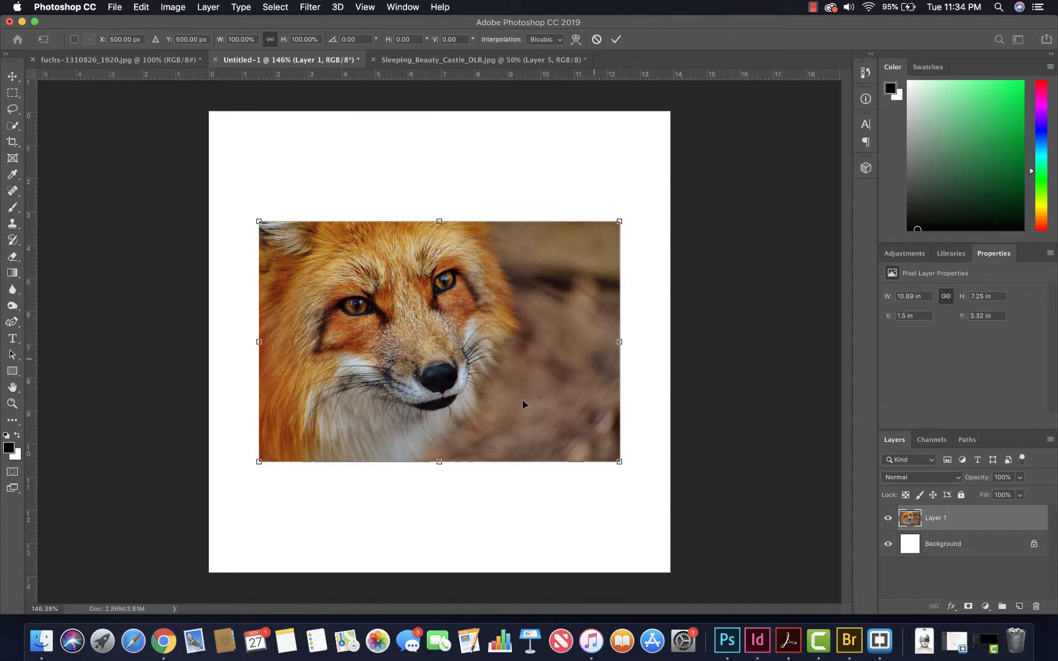
drag(439, 461, 449, 438)
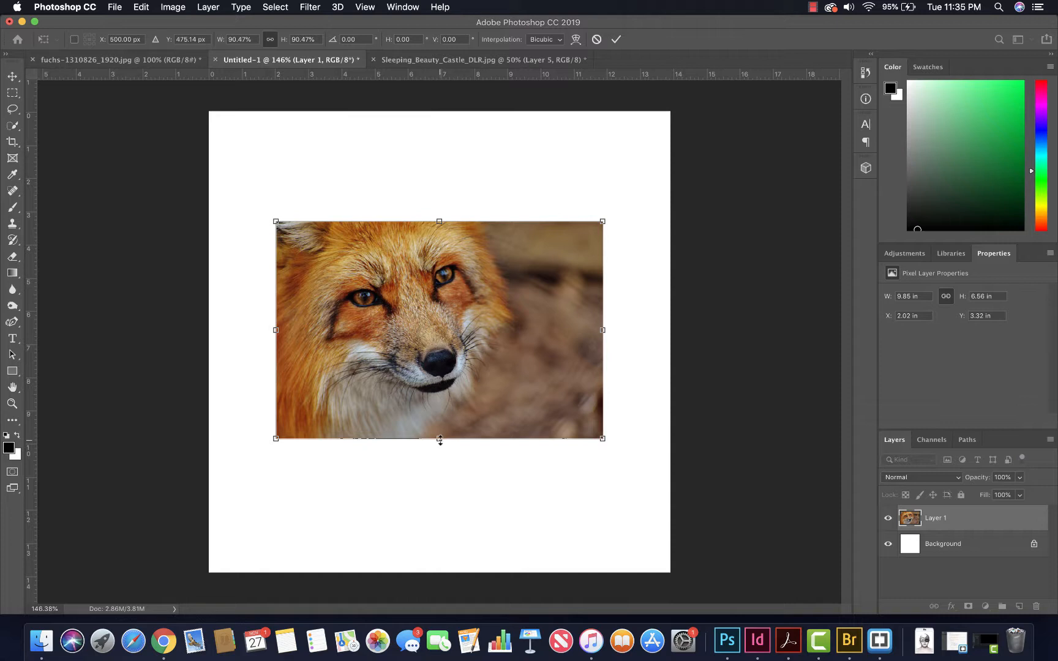
mouse_move(441, 437)
mouse_down()
mouse_move(439, 338)
mouse_move(438, 449)
mouse_up()
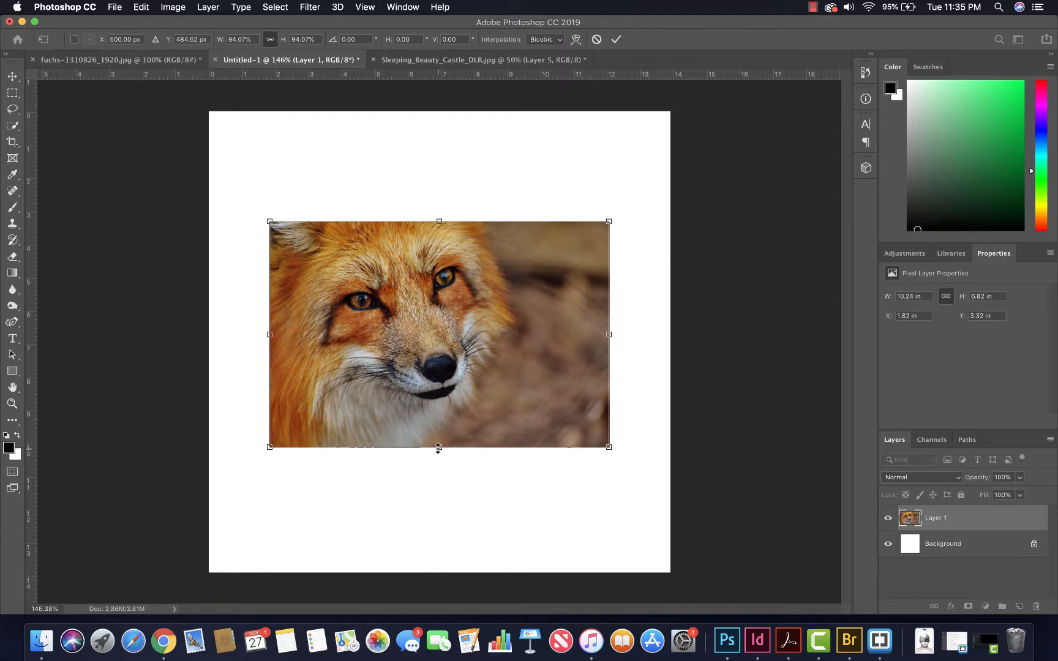
drag(439, 448, 439, 415)
mouse_move(297, 411)
mouse_down()
mouse_move(245, 437)
mouse_move(324, 400)
mouse_move(290, 416)
mouse_up()
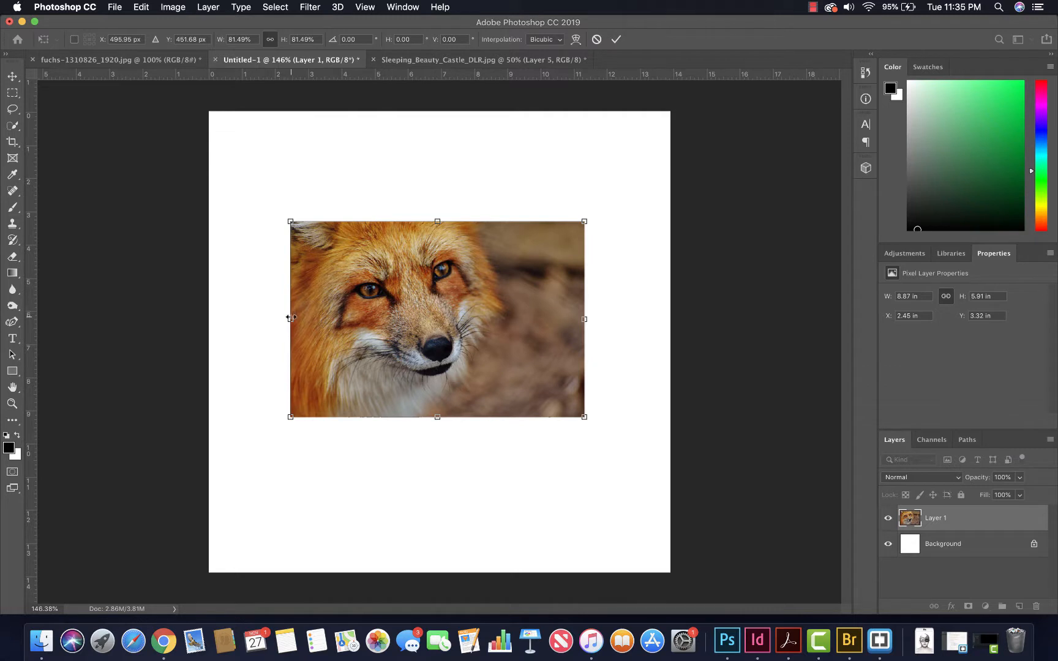
drag(290, 319, 316, 319)
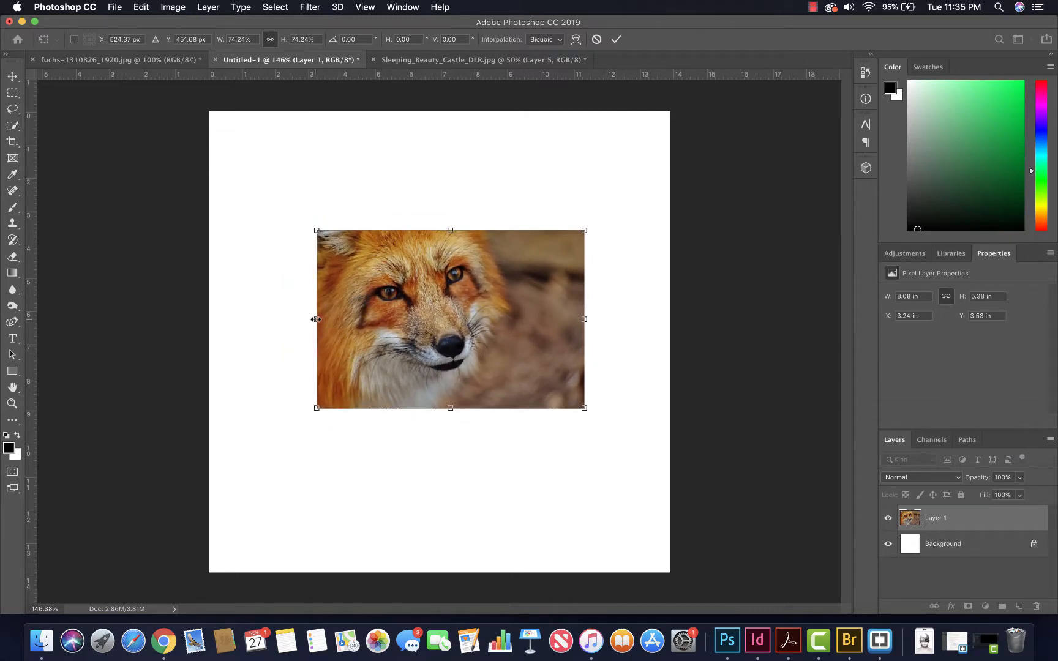
drag(315, 319, 292, 319)
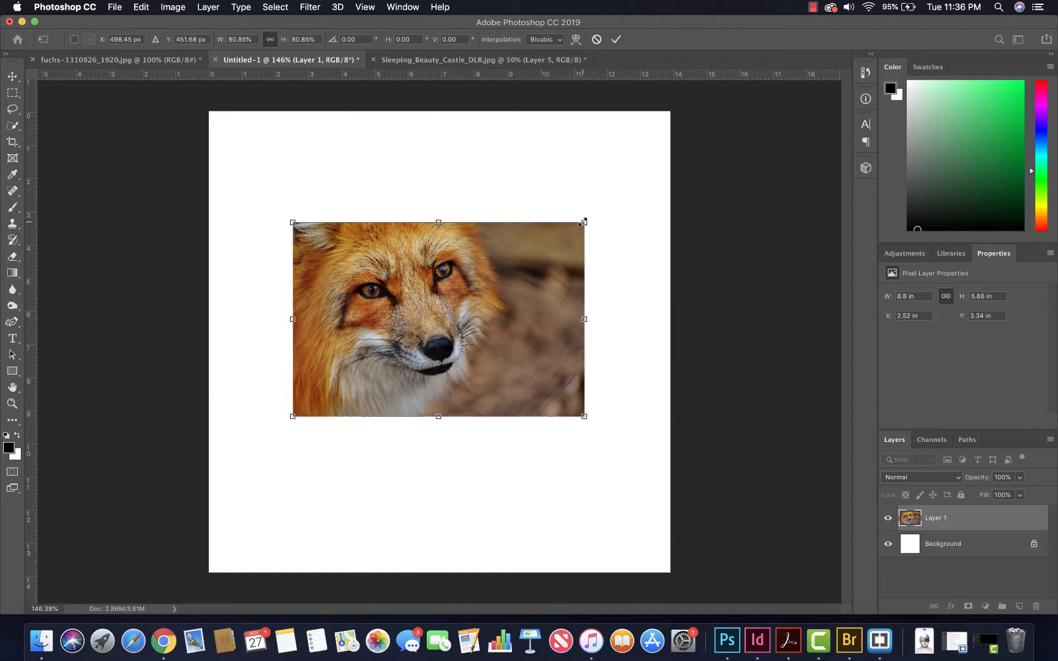
drag(582, 223, 552, 243)
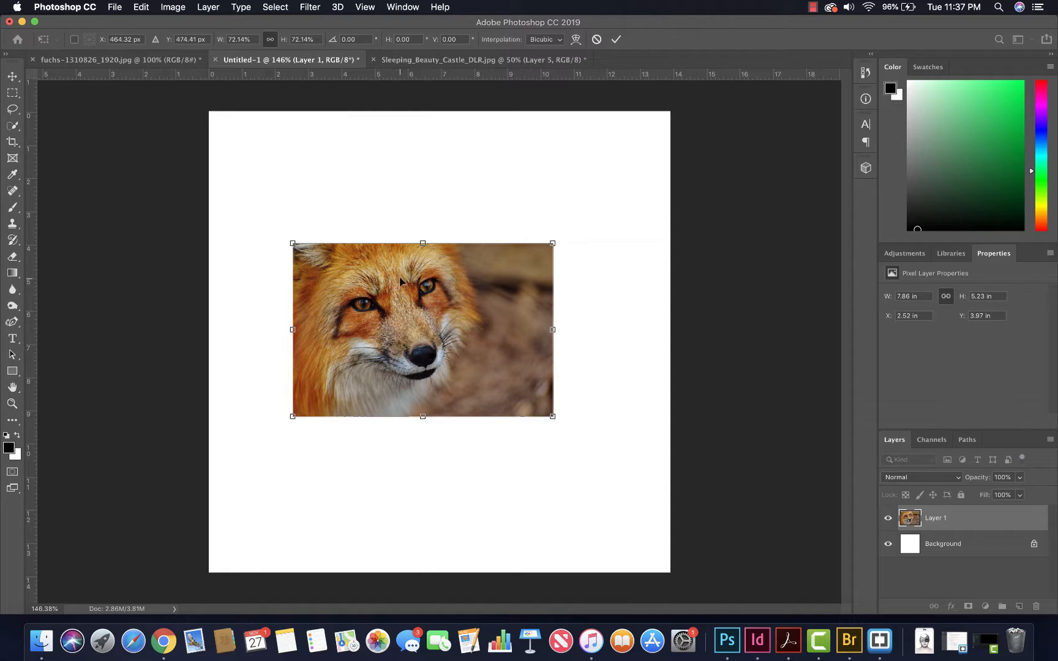
key(Return)
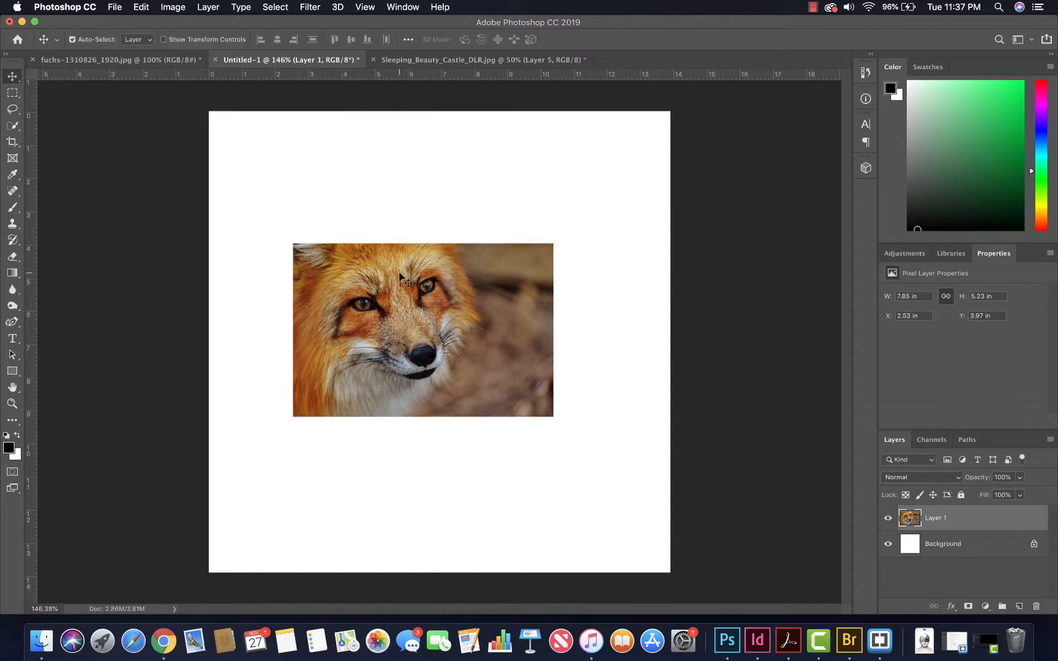
Step: Move the fox photo on the canvas to about X 2.47 in and Y 3.1 in
drag(310, 257, 336, 243)
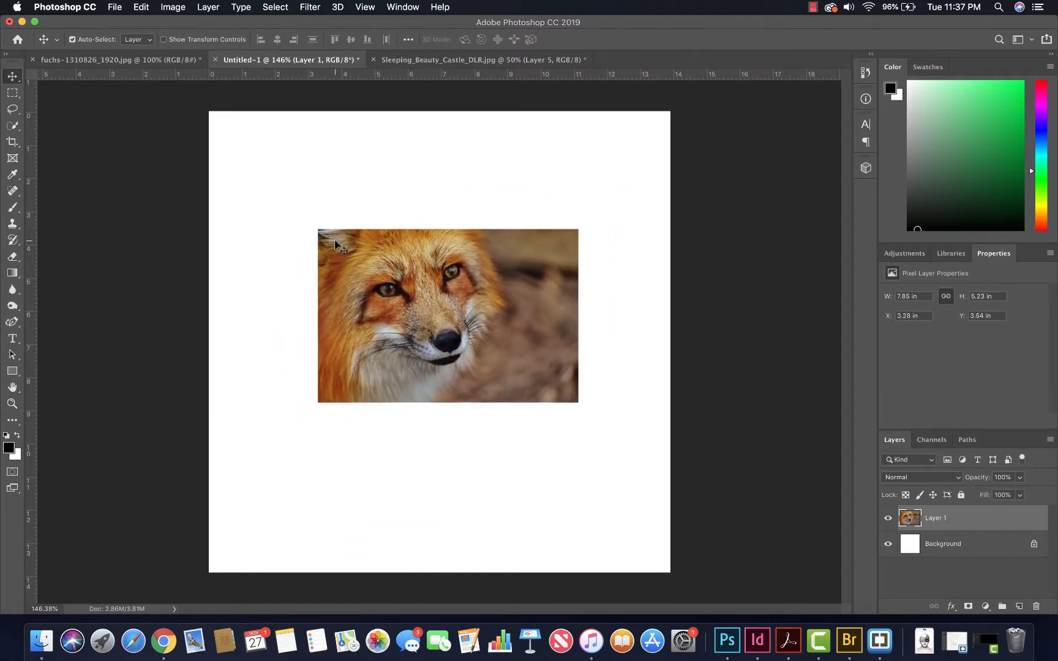
drag(405, 270, 378, 257)
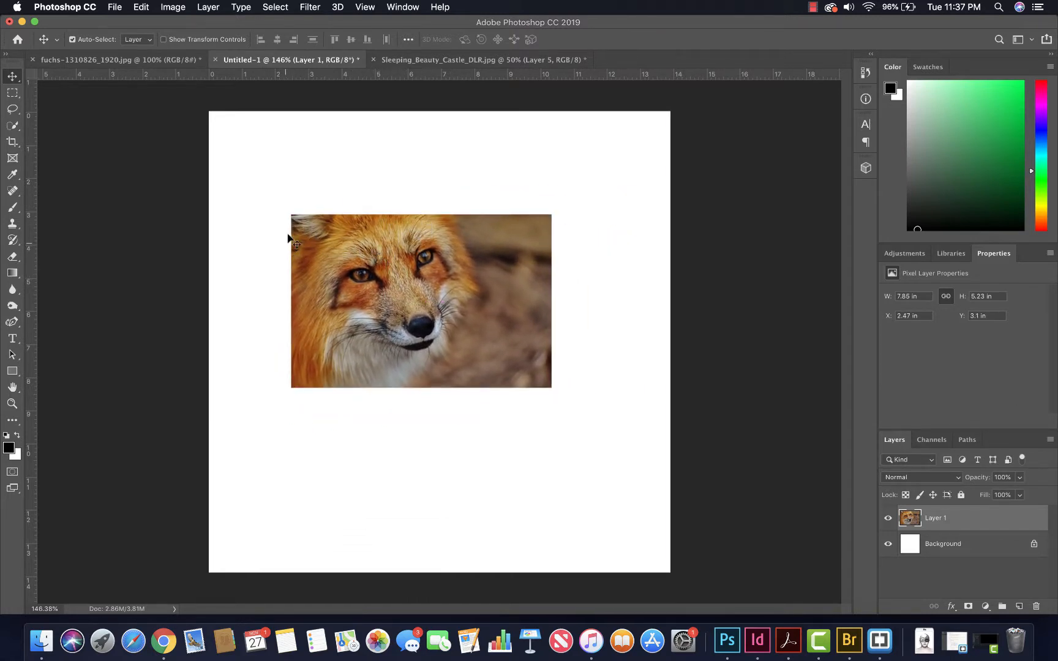
drag(290, 214, 317, 229)
key(ctrl+t)
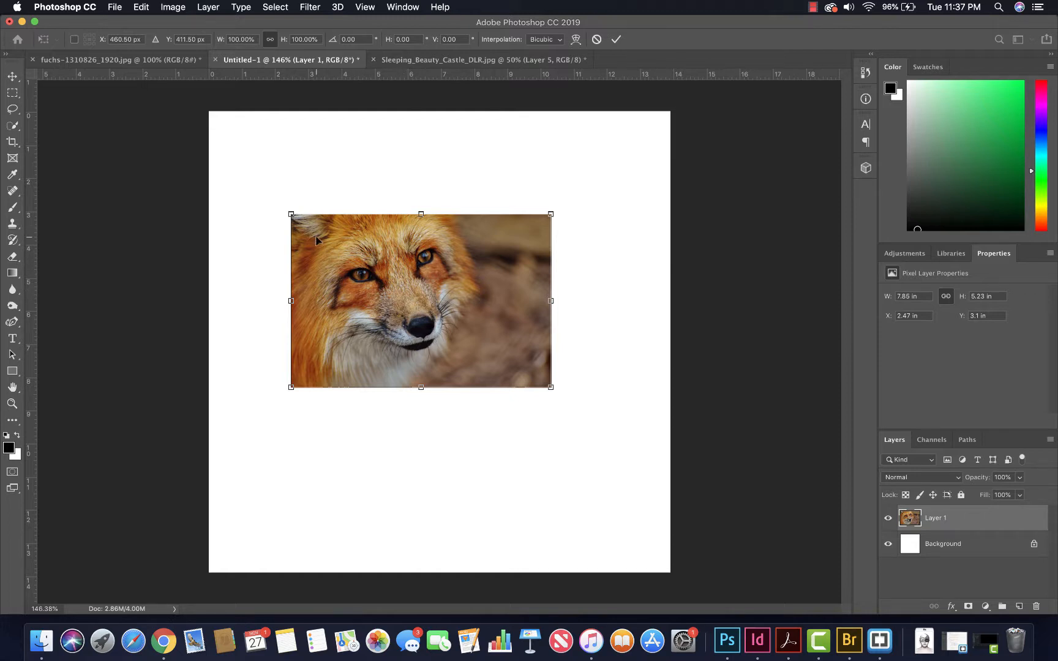
key(Return)
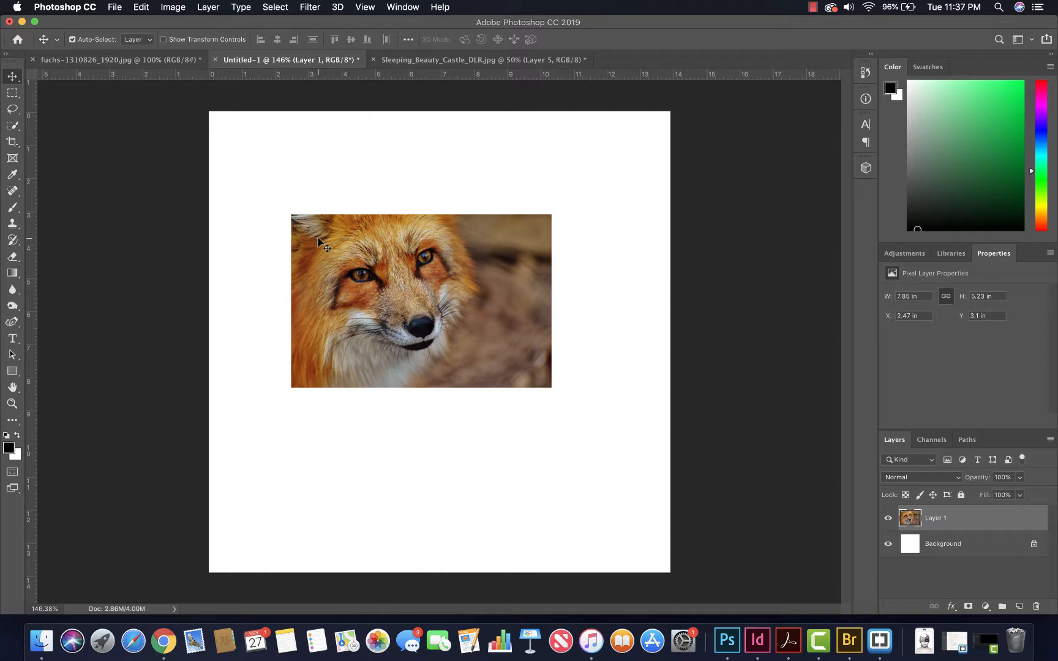
Step: Try a custom Warp on the fox photo, bending its left, upper and lower edges out of shape, and cancel the transformation
key(super+t)
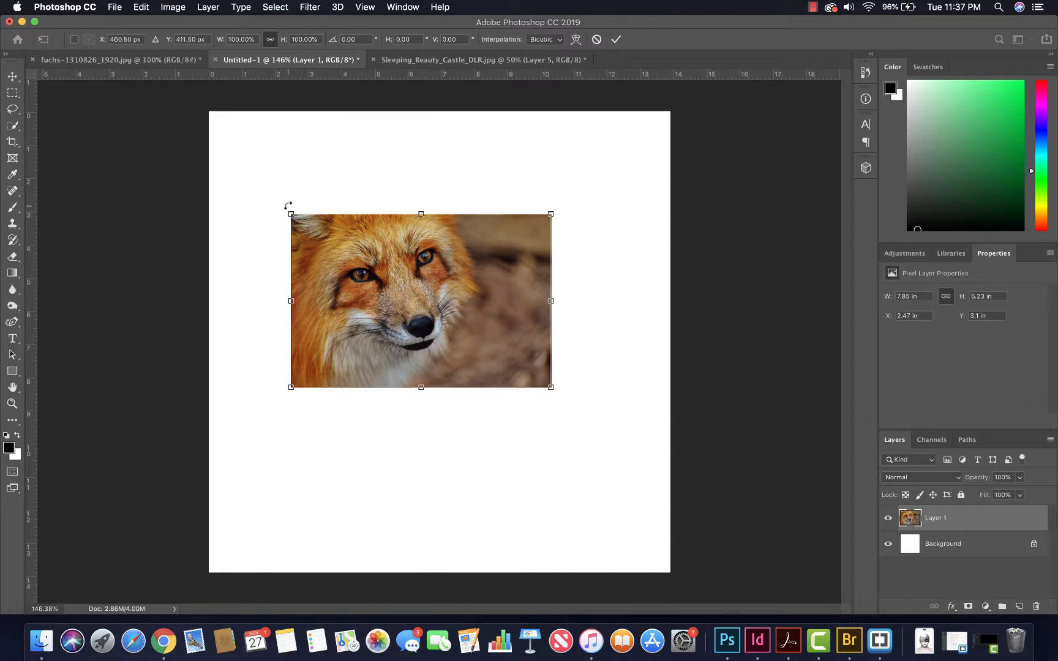
drag(283, 201, 261, 198)
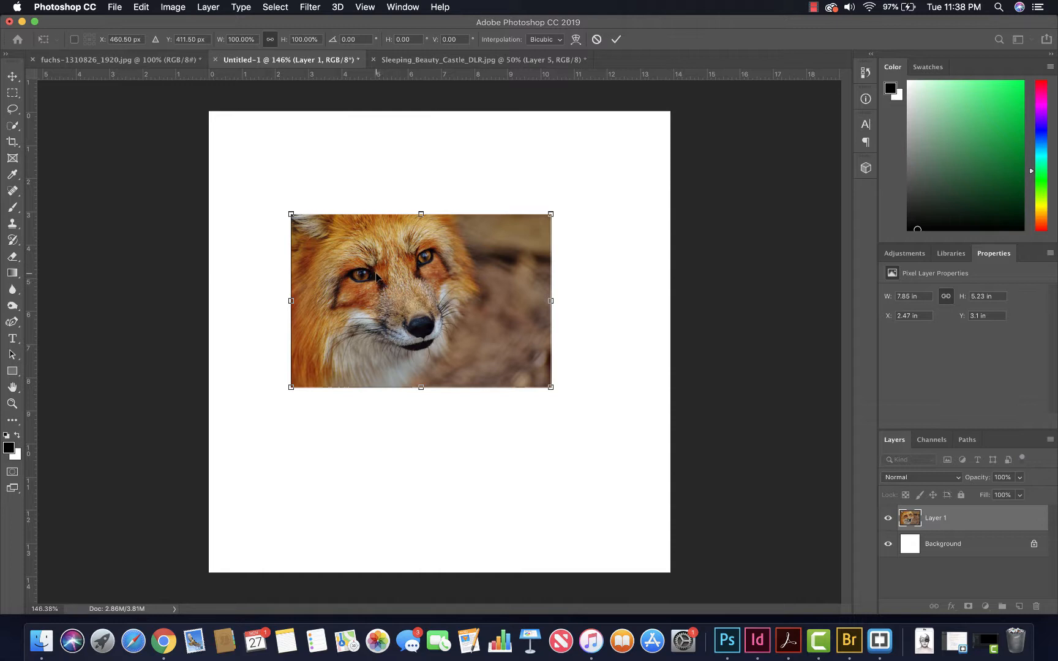
right_click(376, 276)
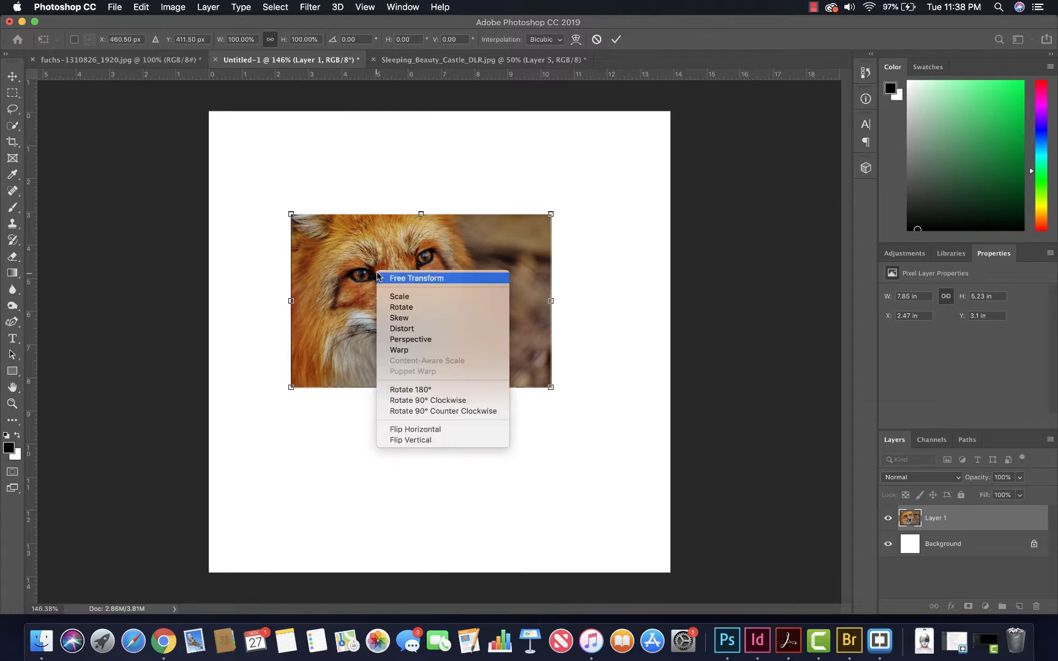
click(410, 350)
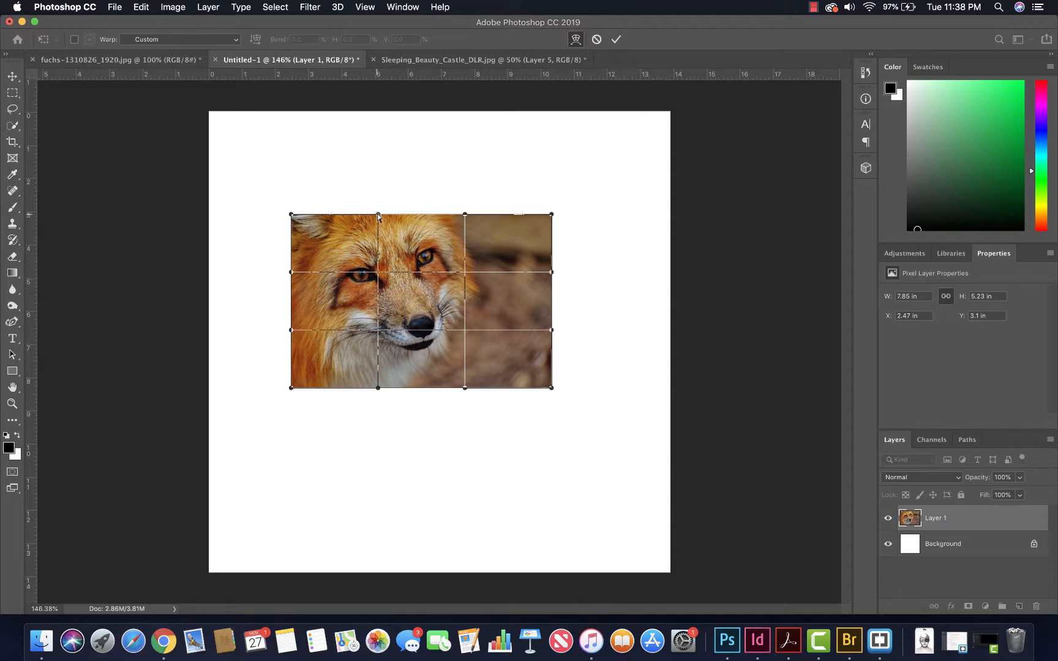
drag(377, 214, 375, 171)
drag(291, 214, 264, 208)
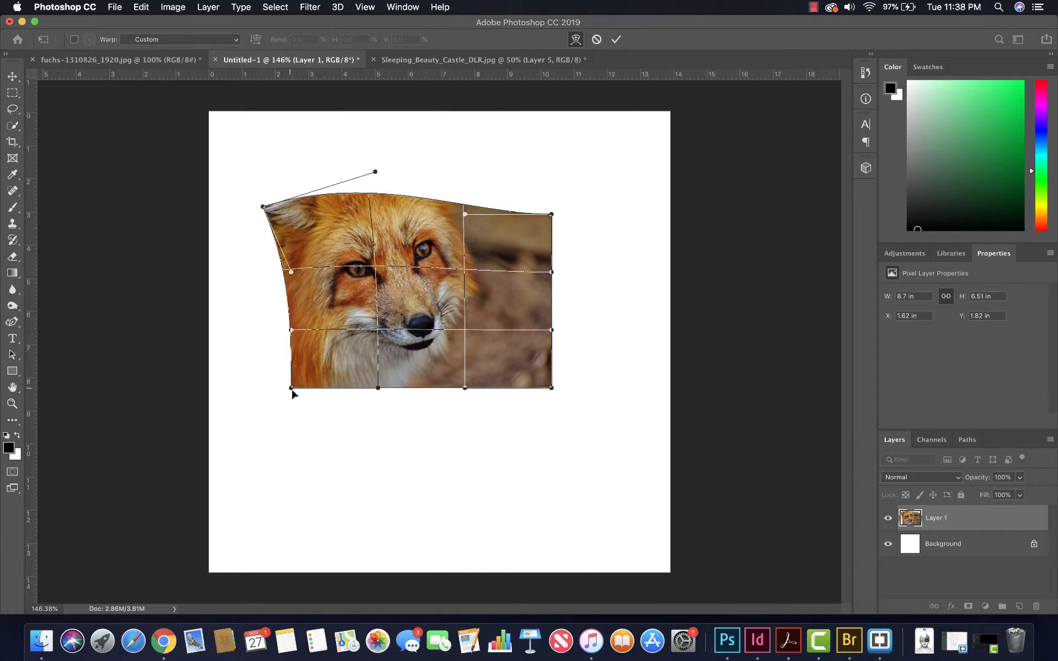
drag(292, 390, 313, 402)
drag(290, 332, 237, 333)
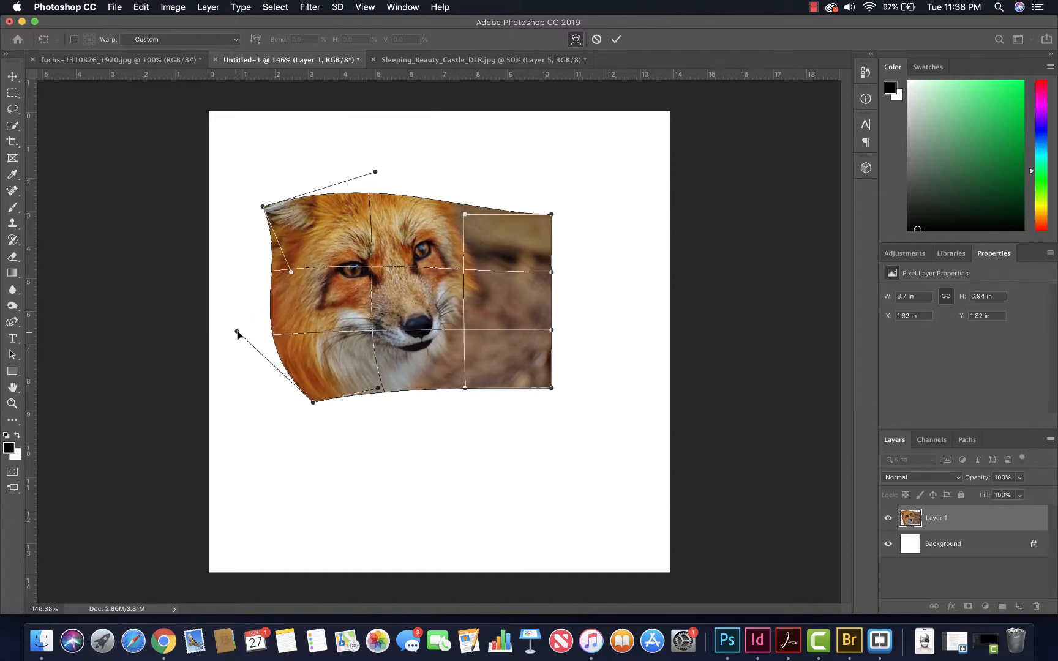
drag(378, 388, 373, 358)
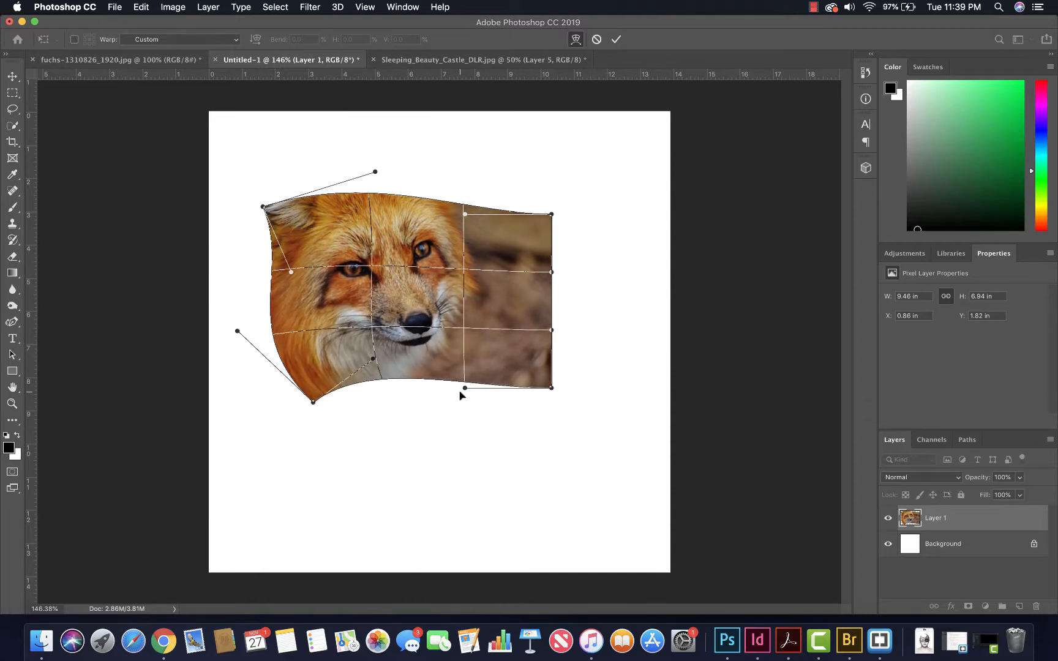
drag(465, 388, 458, 454)
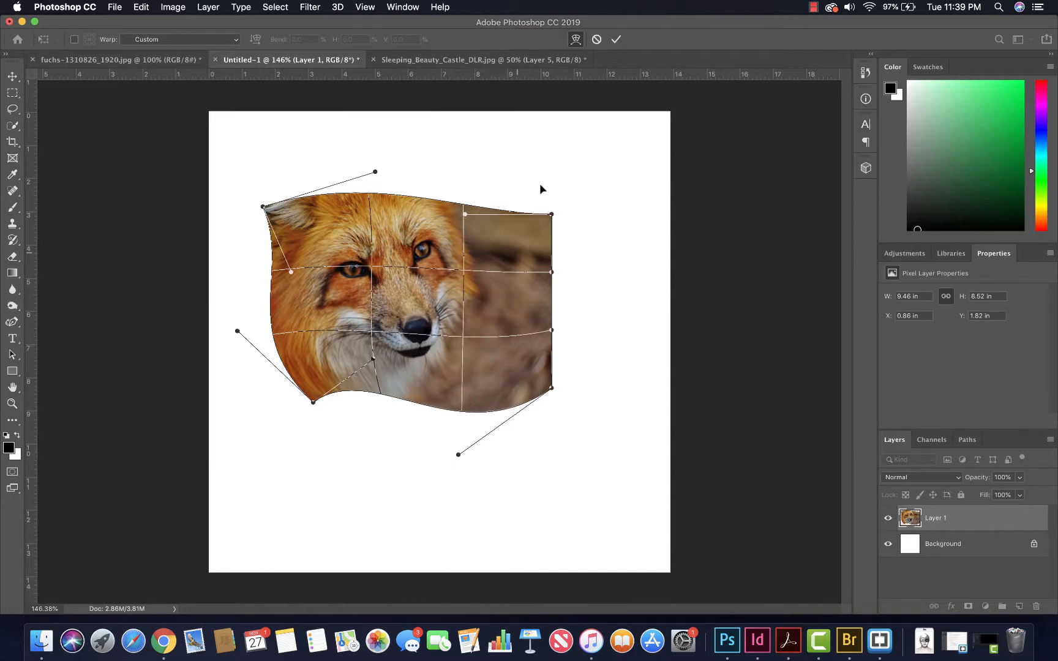
click(597, 40)
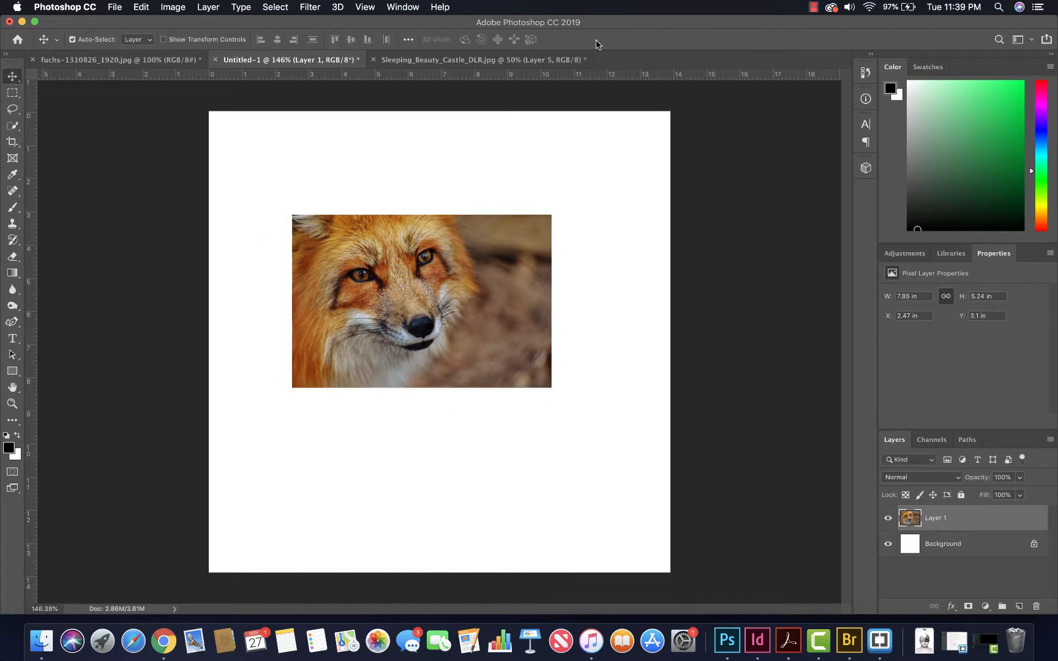
Step: Try flipping the fox photo vertically within Free Transform, and undo the flip
key(super+t)
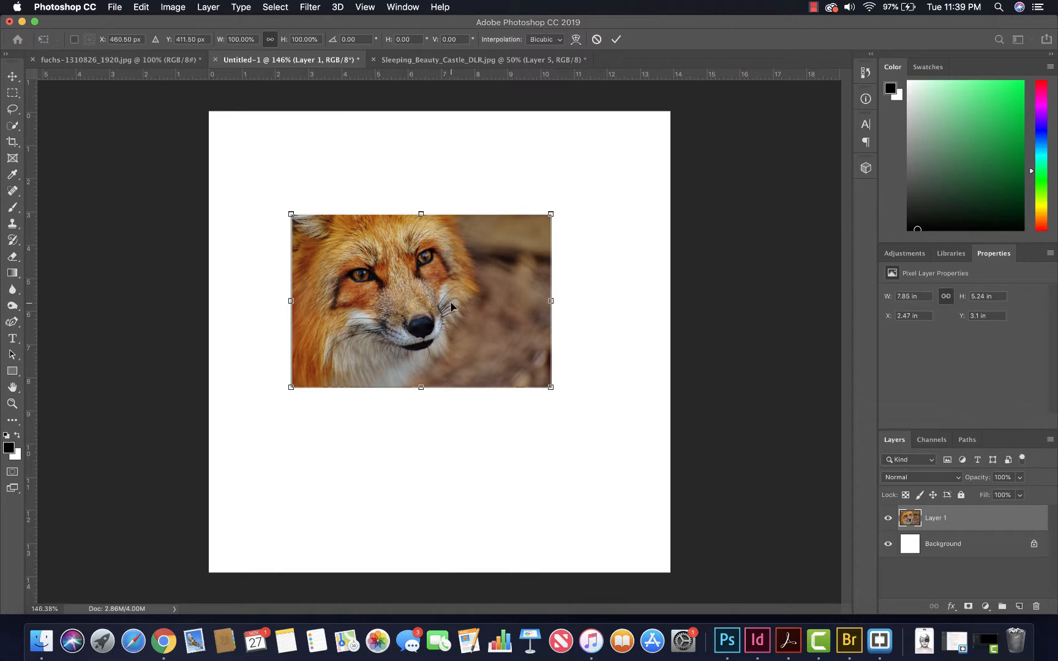
right_click(450, 303)
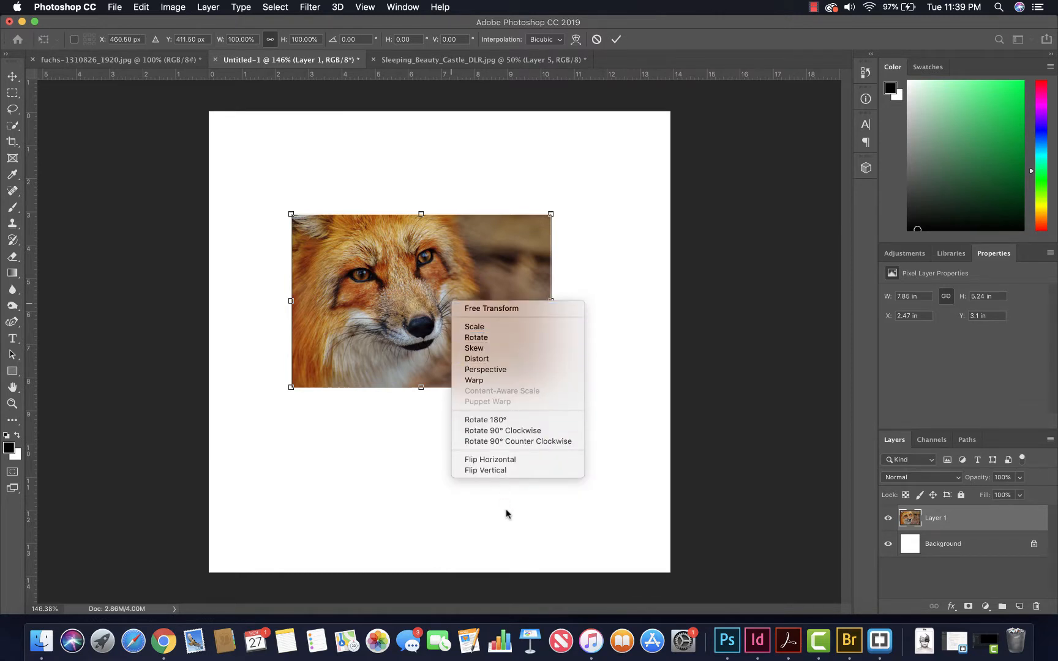
click(483, 470)
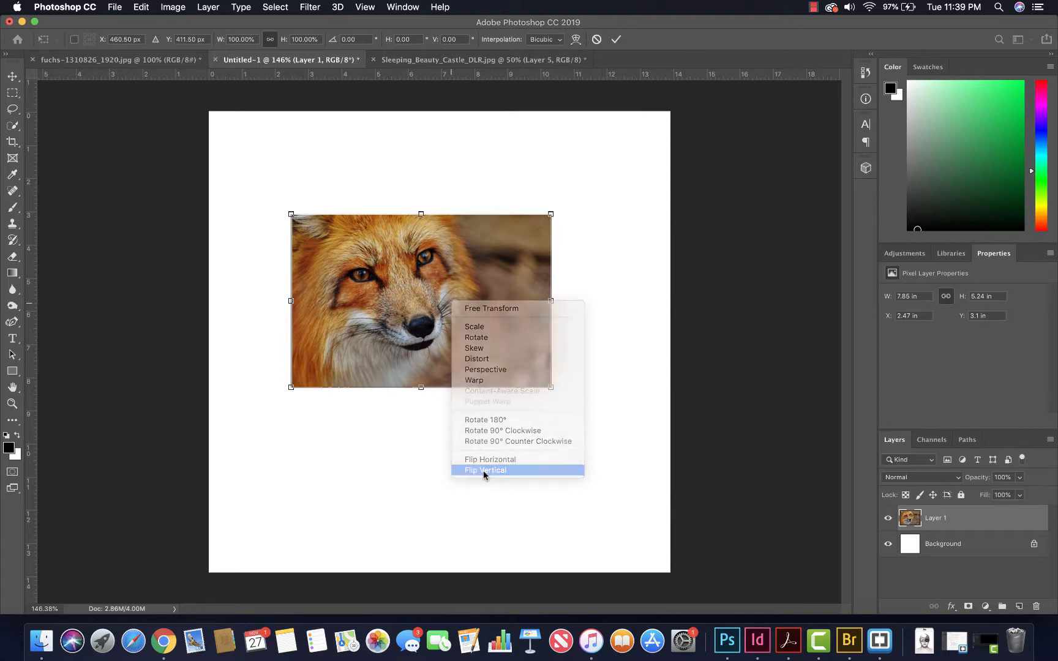
right_click(426, 329)
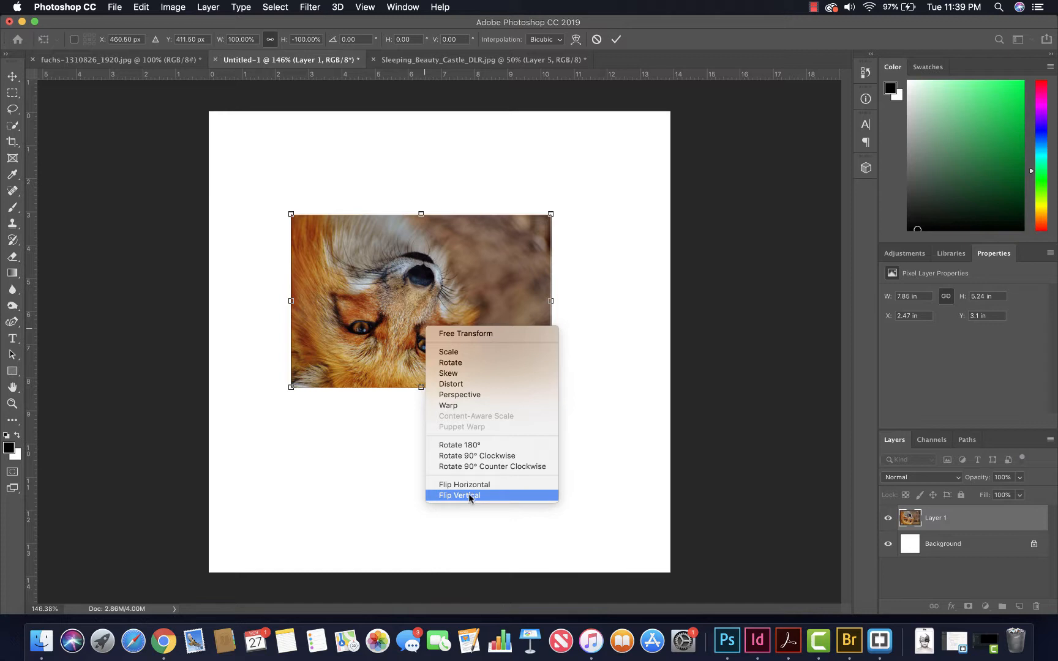
click(366, 420)
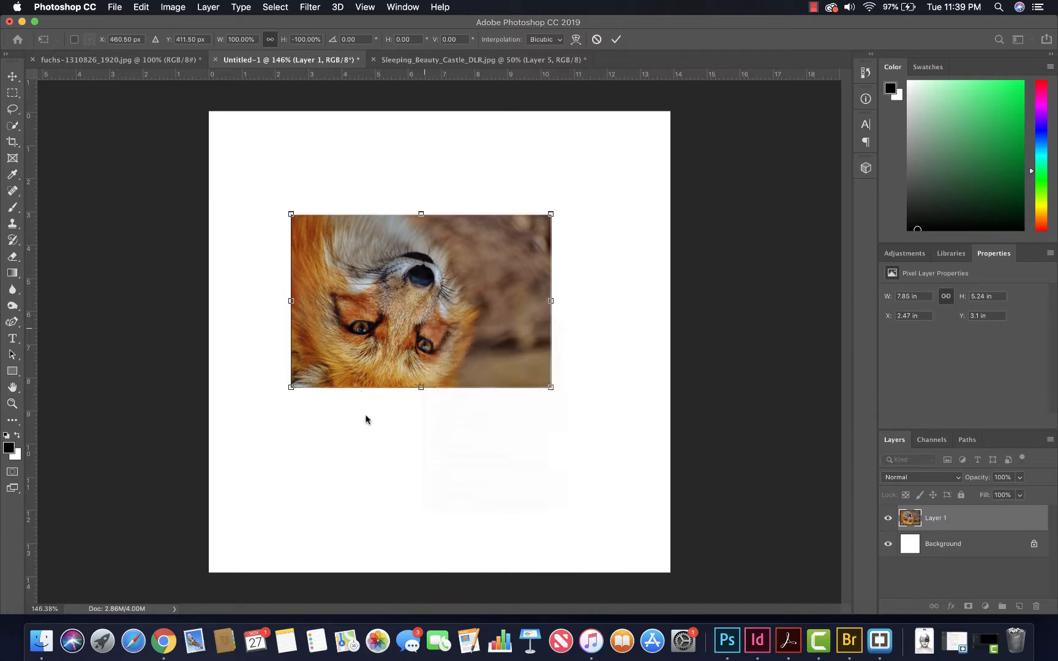
key(super+z)
Step: Try a horizontal flip of the fox photo, and undo it
right_click(393, 332)
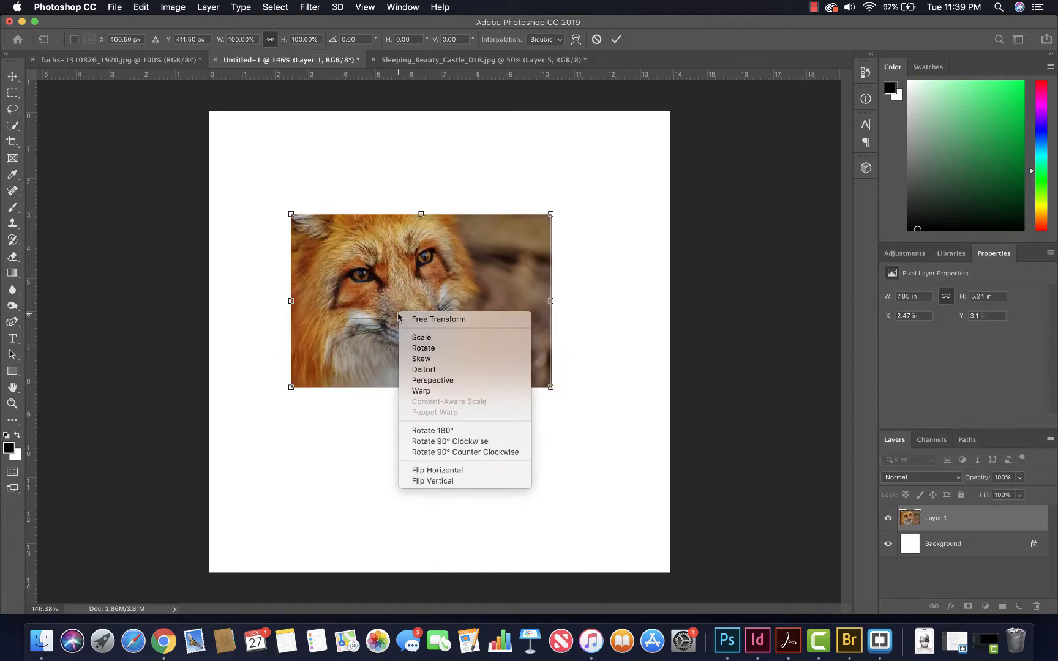
click(440, 470)
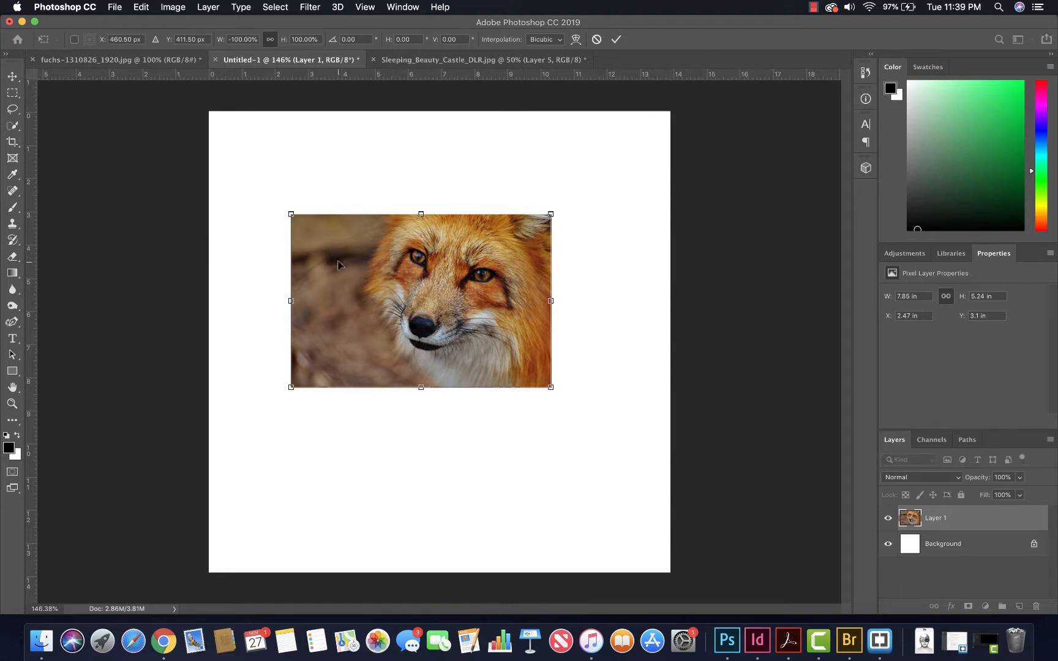
key(super+z)
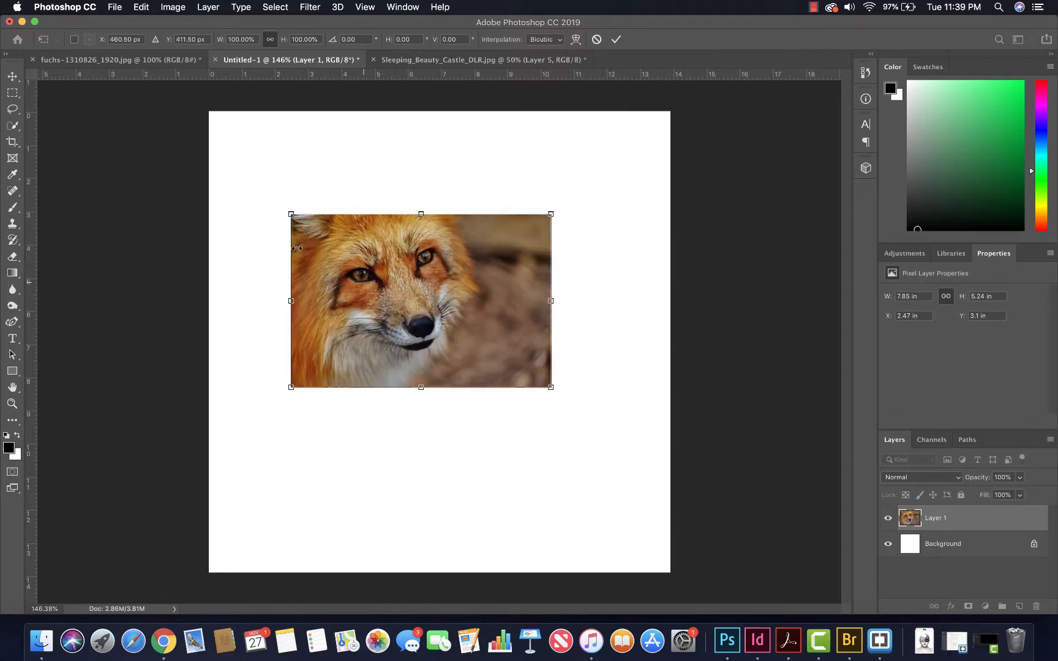
Step: Flip the fox photo horizontally within Free Transform, and undo the slight rotation made after the flip
drag(282, 204, 317, 228)
right_click(386, 280)
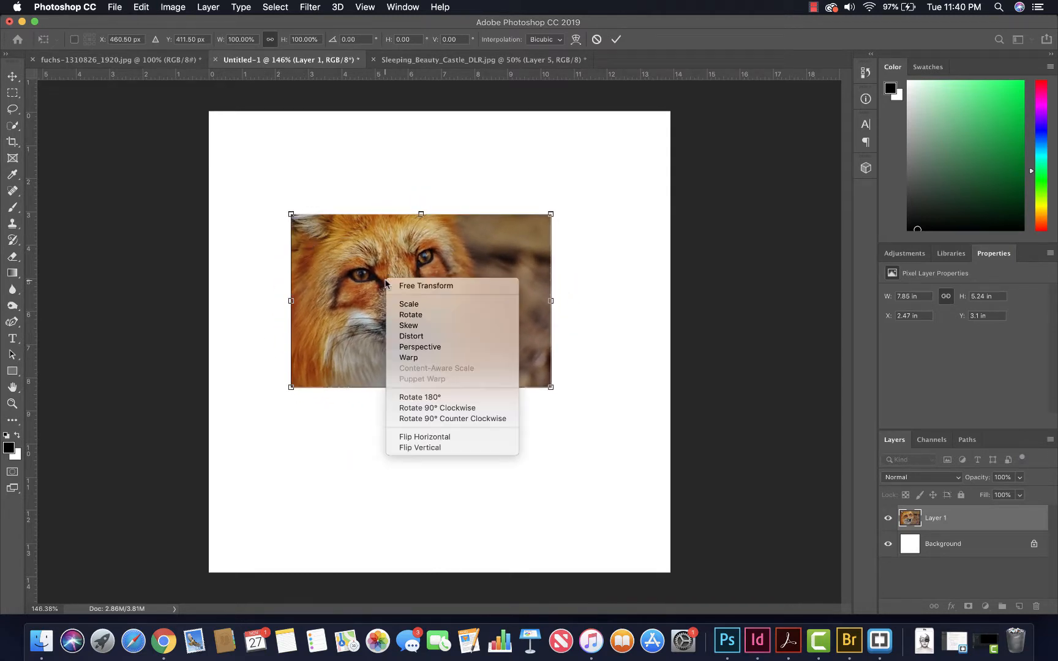
click(415, 437)
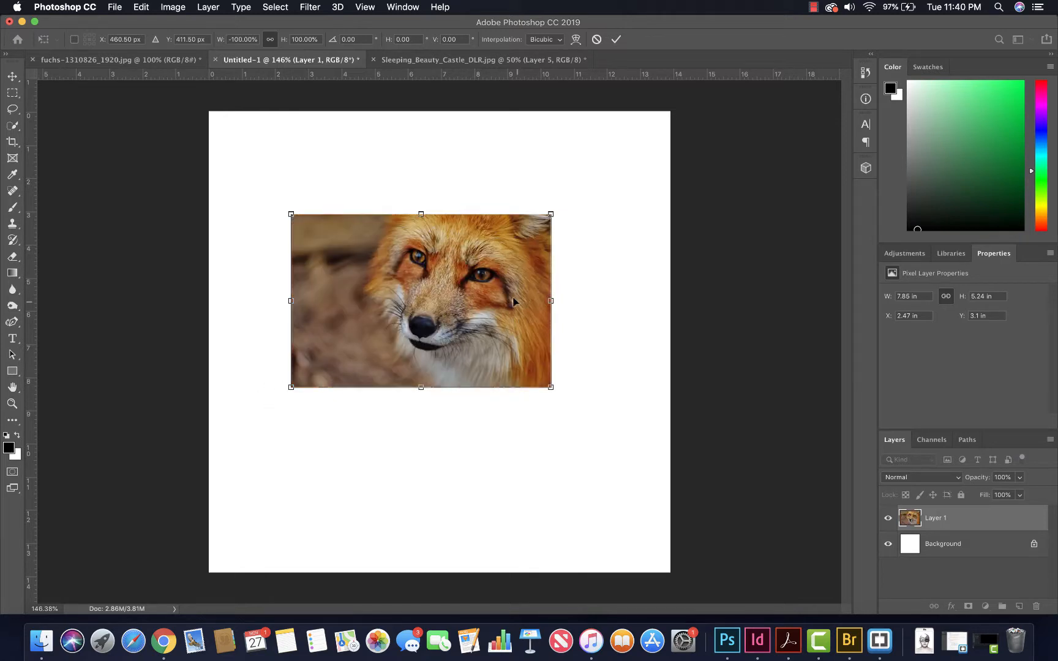
mouse_move(284, 201)
mouse_down()
mouse_move(389, 430)
mouse_move(472, 323)
mouse_move(449, 378)
mouse_move(247, 268)
mouse_move(287, 207)
mouse_up()
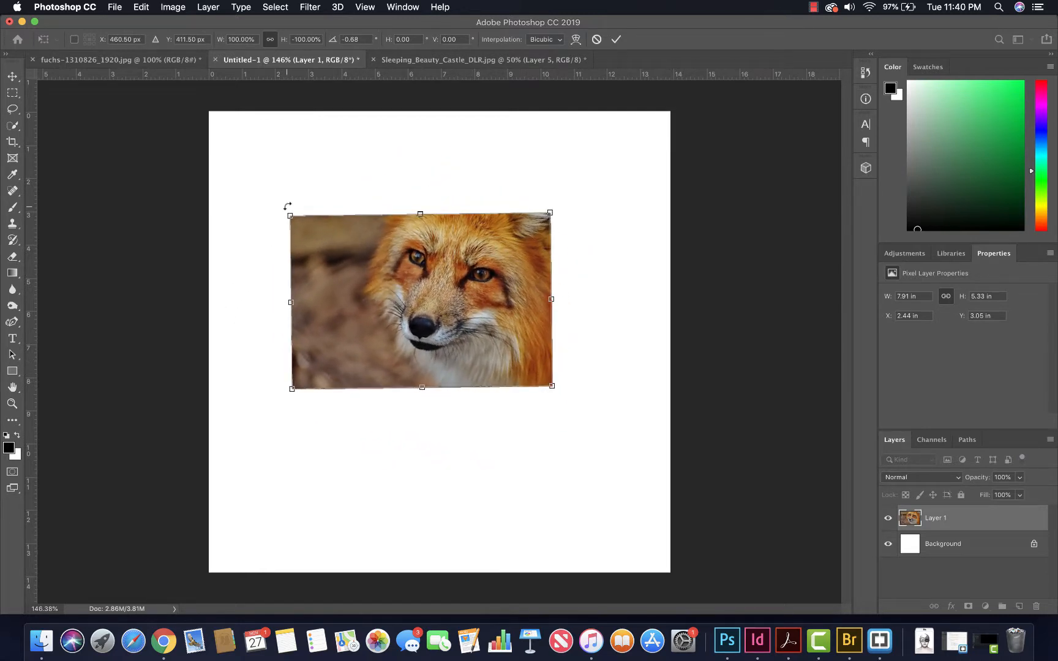
key(super+z)
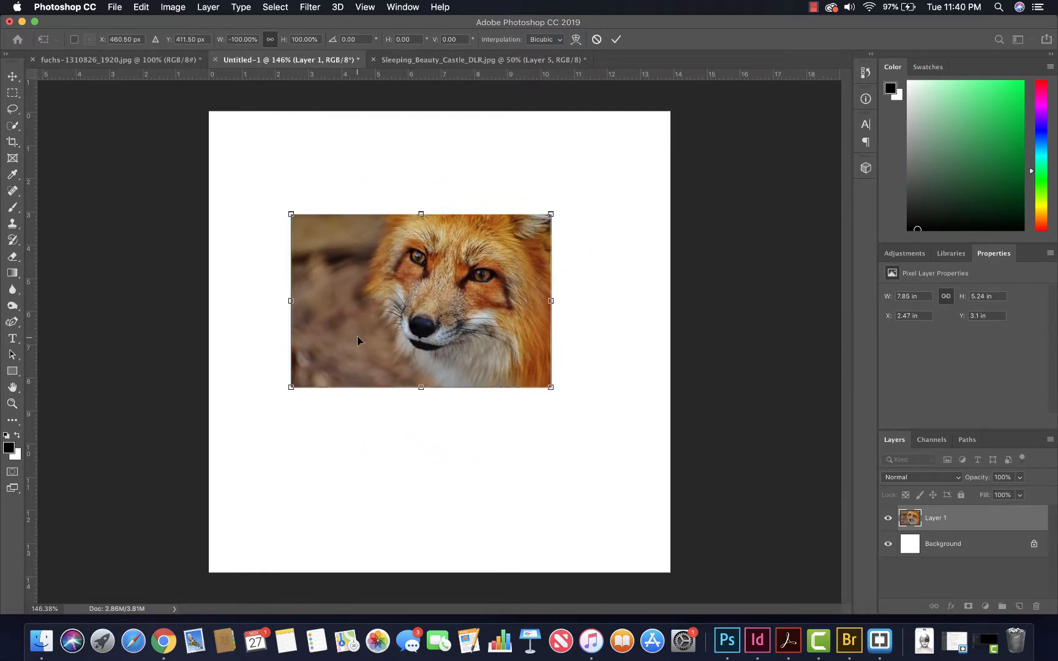